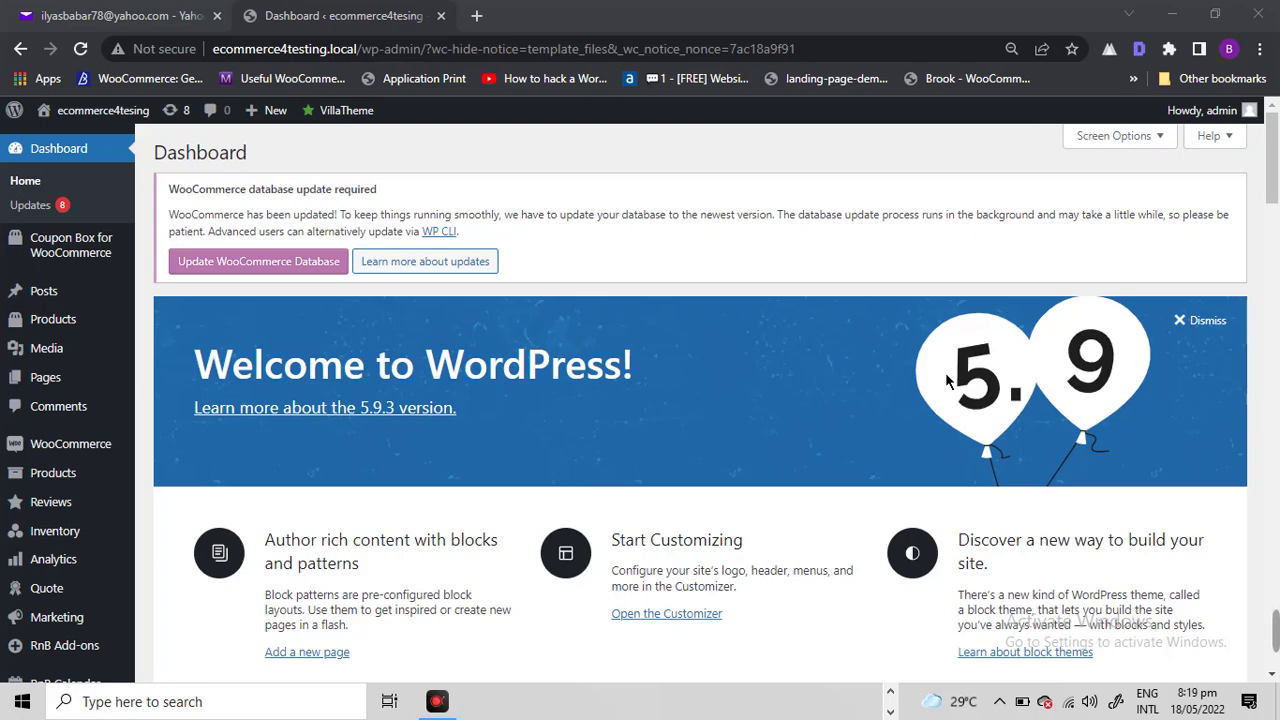
- Open the shop storefront from the admin bar's Visit Store link in a new browser tab
left_click(623, 176)
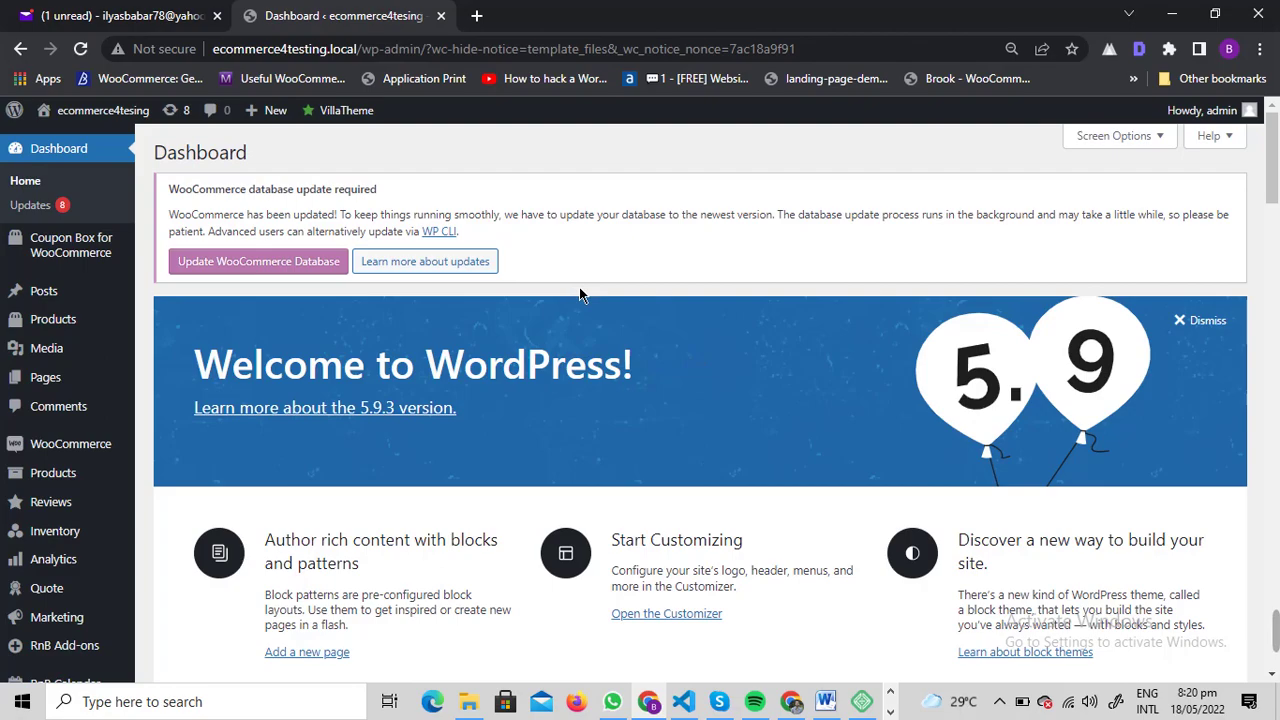
mouse_move(100, 112)
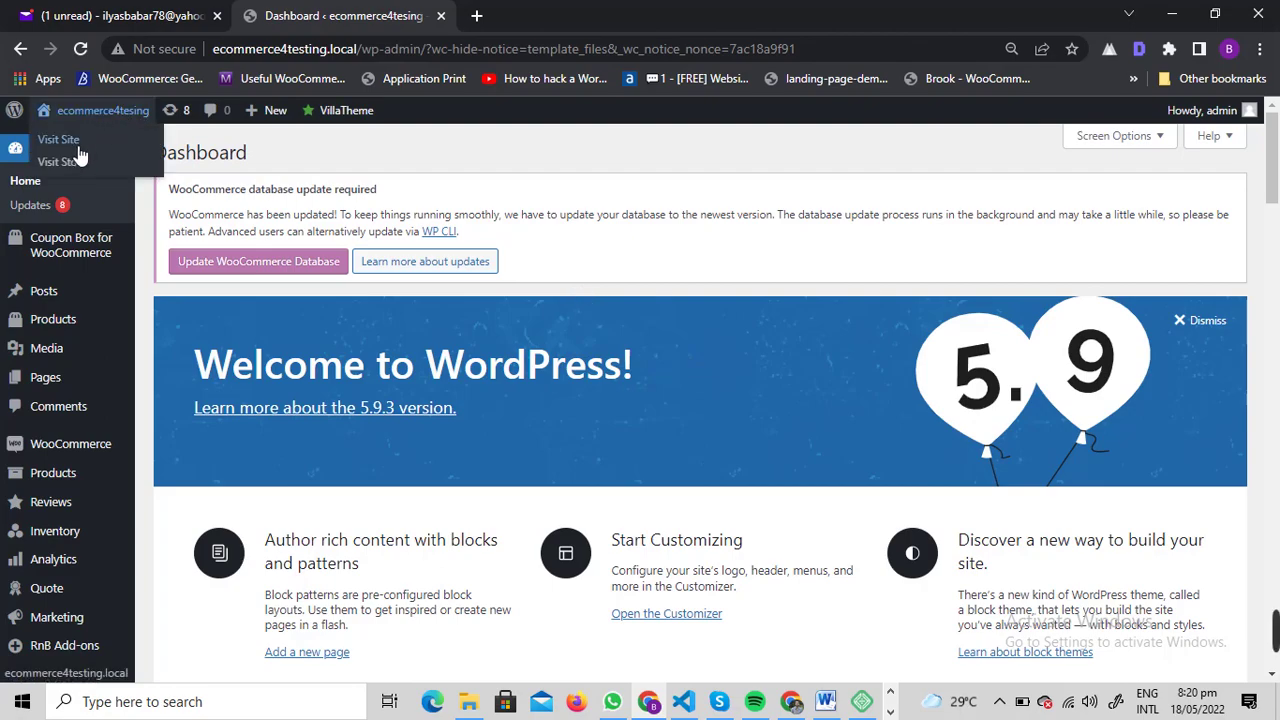
right_click(68, 170)
left_click(110, 174)
left_click(520, 15)
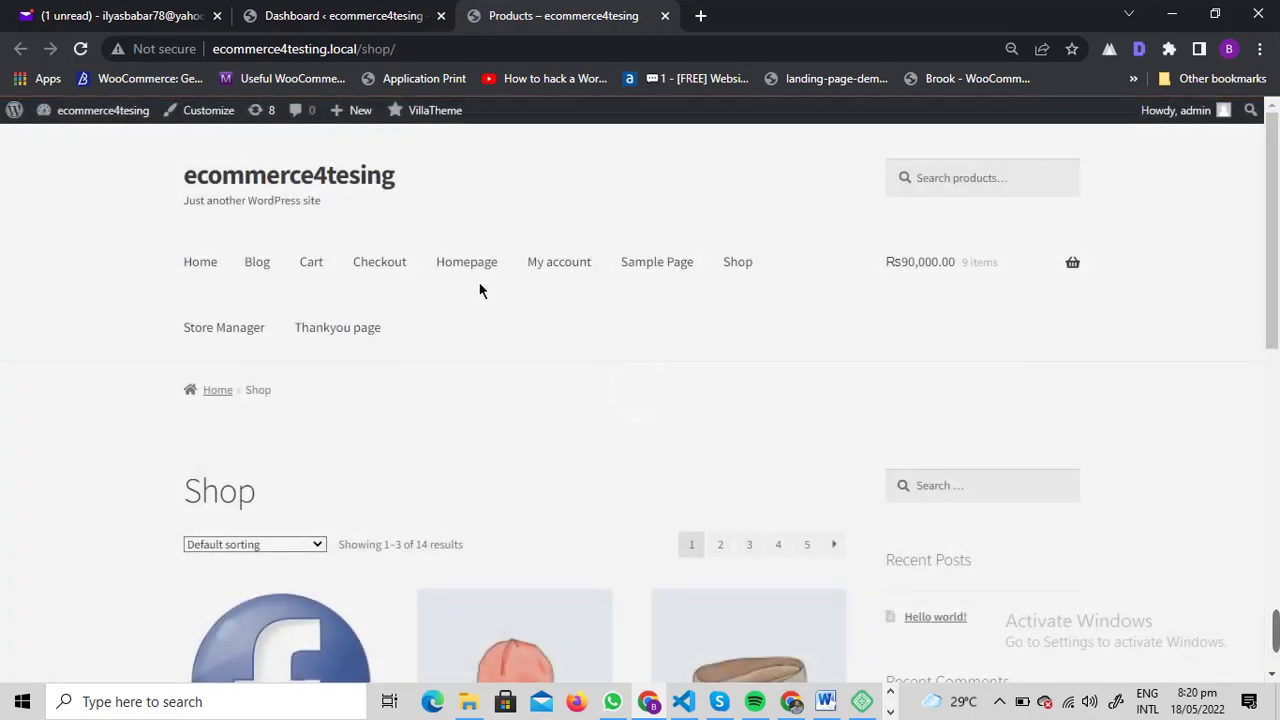
- Scroll through the Shop page's 14 products, which show three per row
scroll(206, 334, "down", 3)
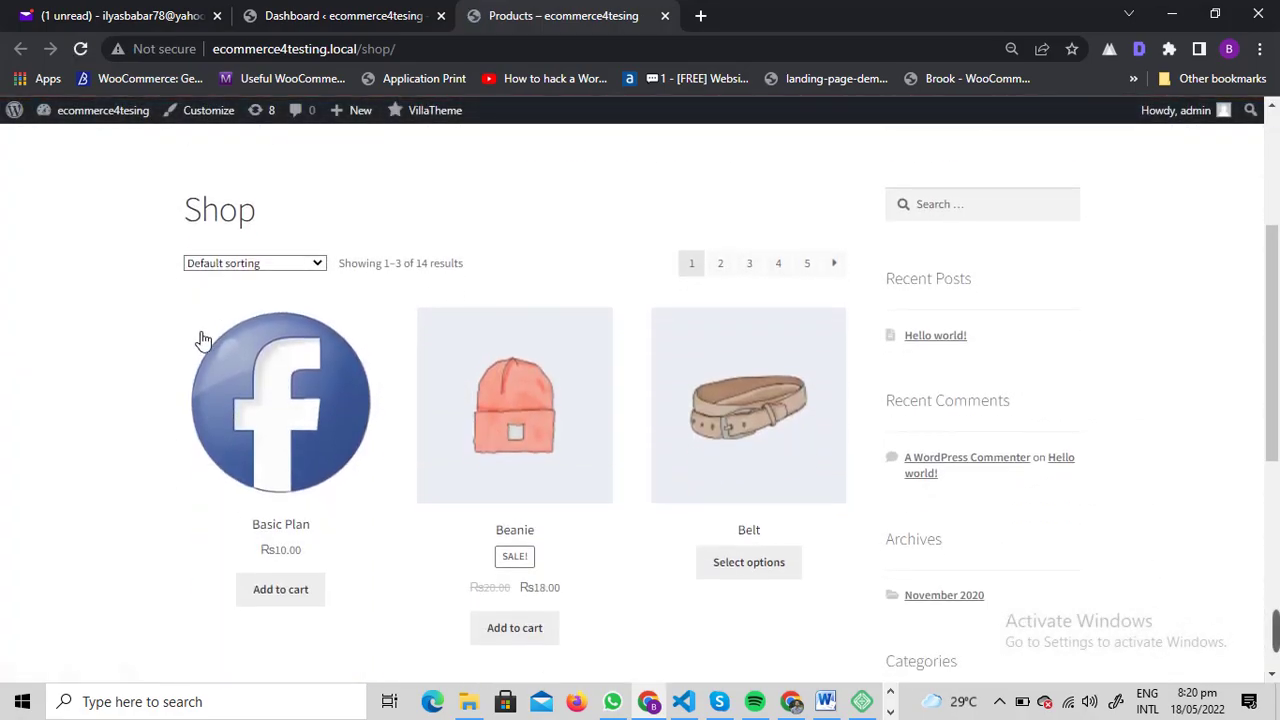
scroll(91, 283, "down", 2)
scroll(357, 306, "up", 5)
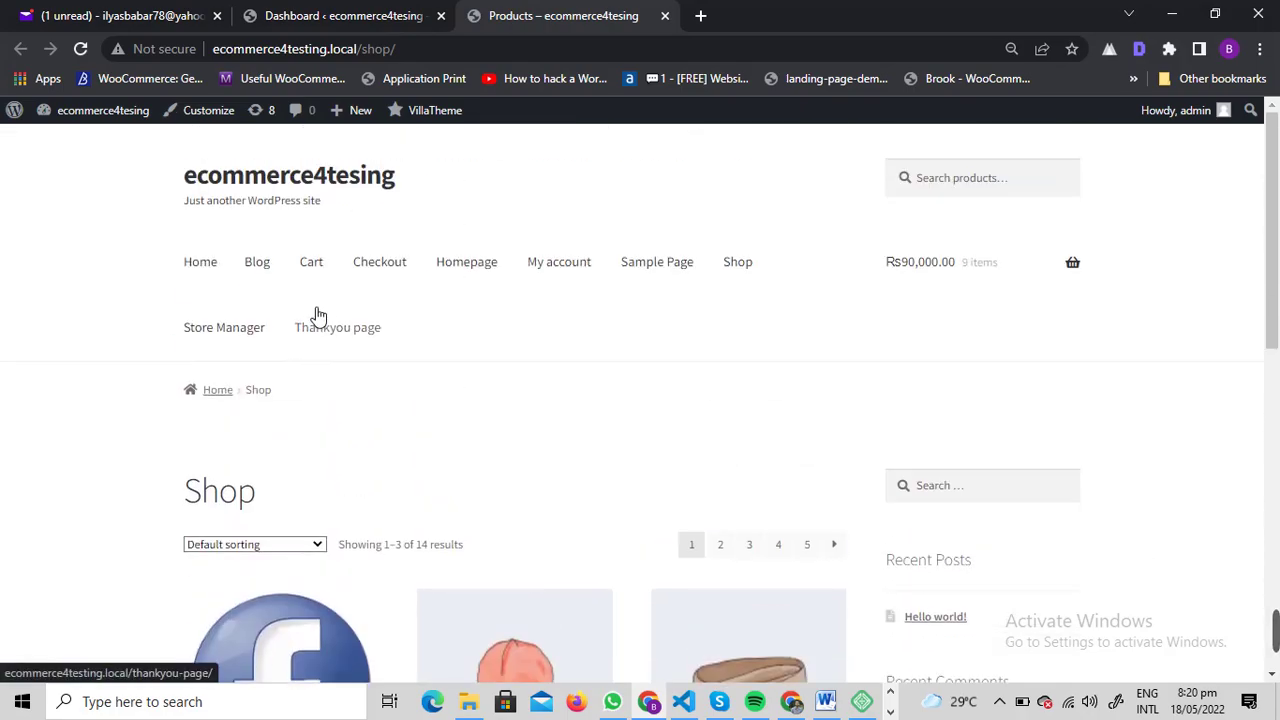
scroll(113, 264, "down", 1)
scroll(200, 270, "down", 5)
scroll(340, 300, "up", 1)
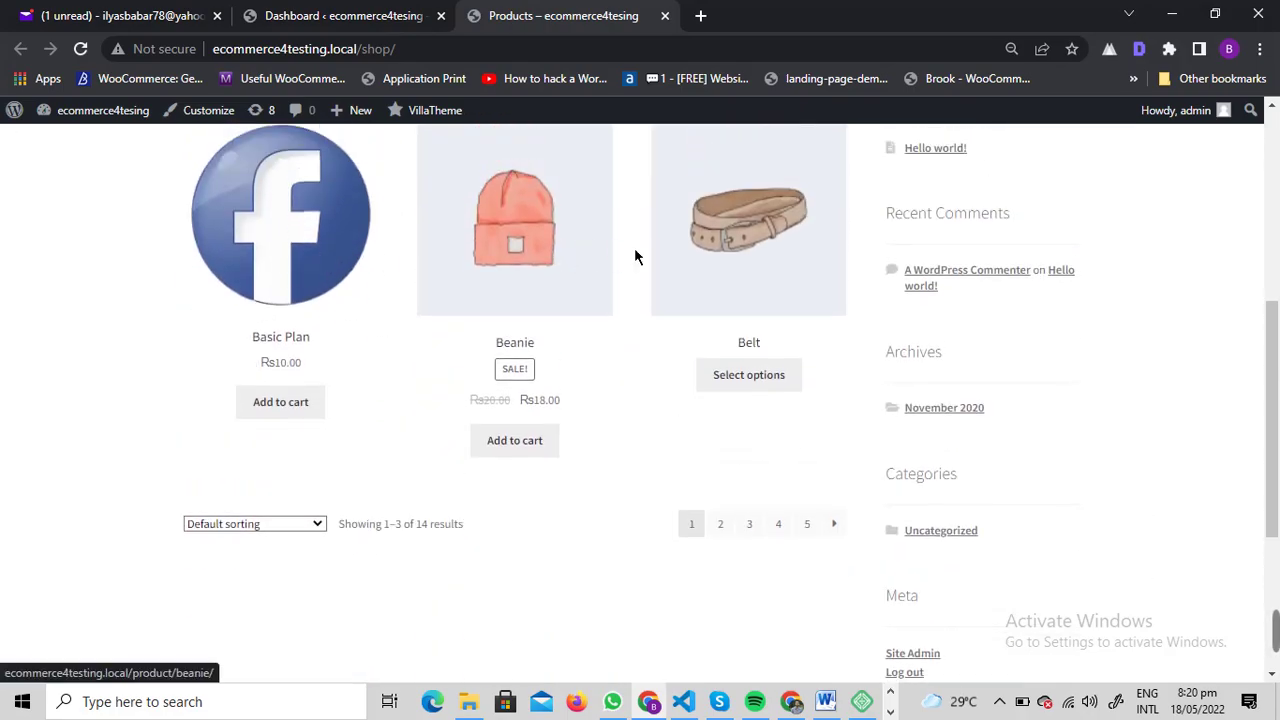
scroll(479, 304, "up", 2)
scroll(286, 366, "down", 2)
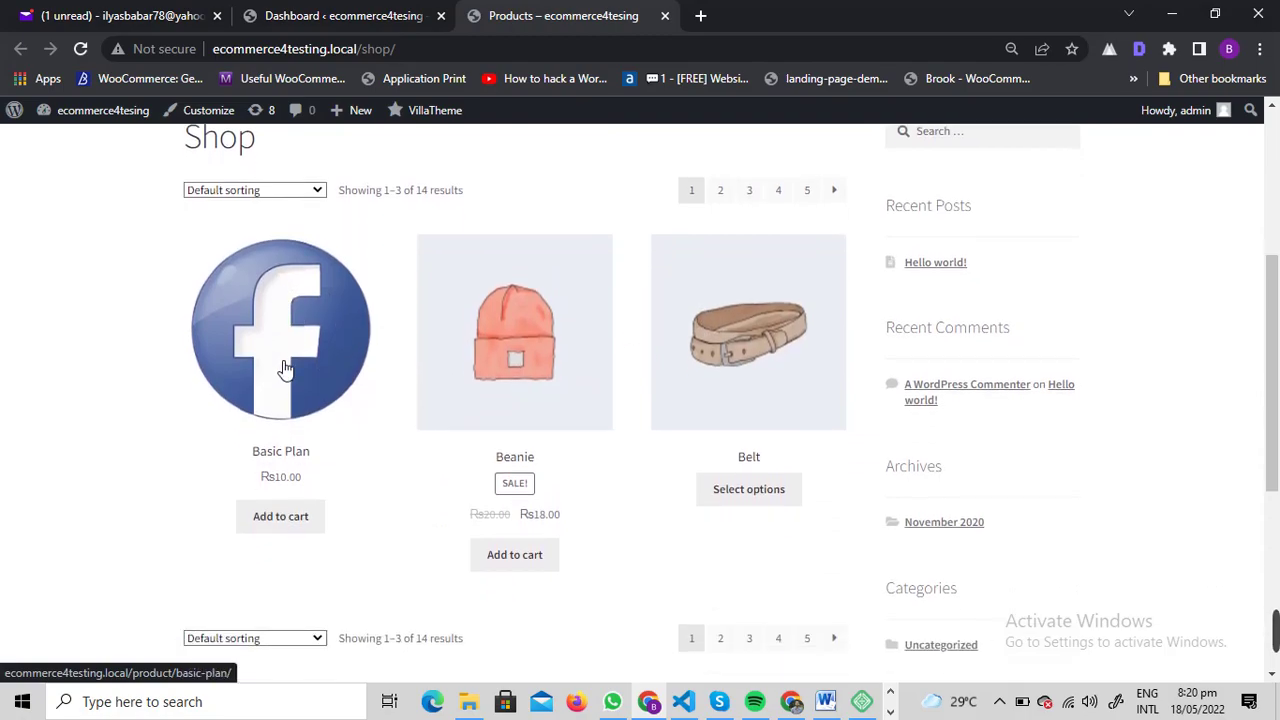
scroll(600, 445, "up", 2)
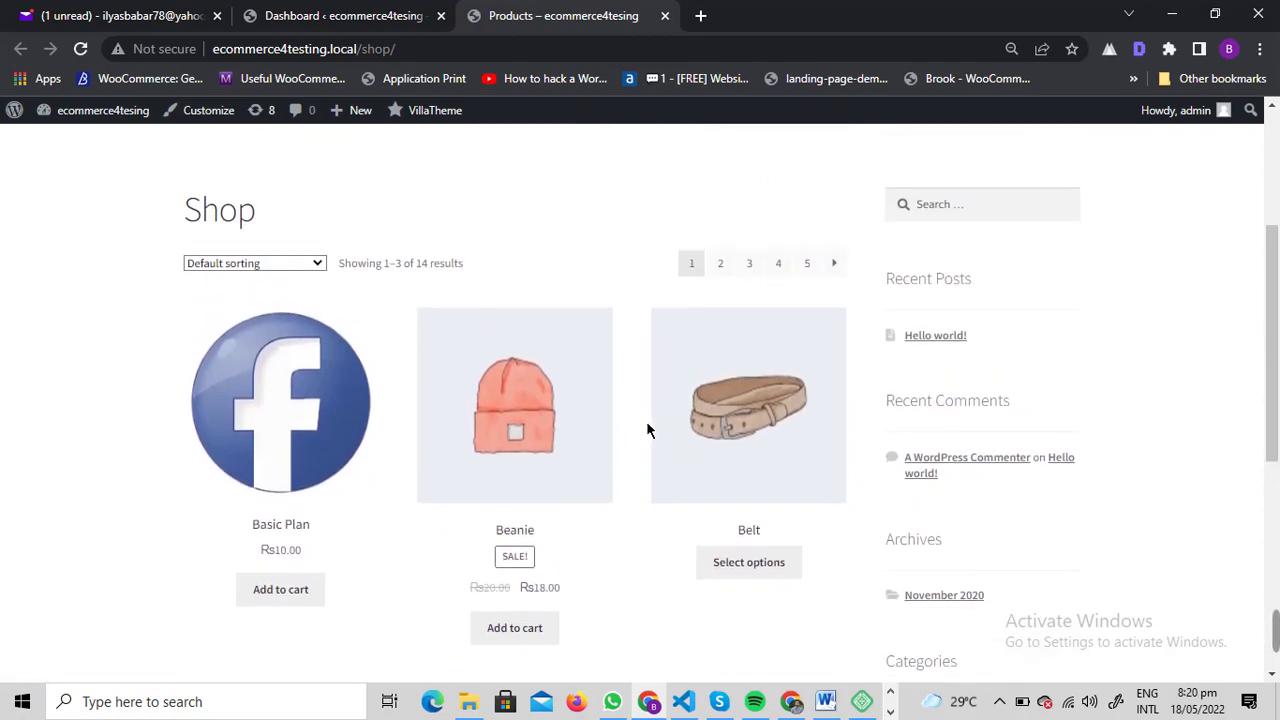
right_click(212, 111)
- Open the site Customizer from the admin bar in a new tab
left_click(241, 130)
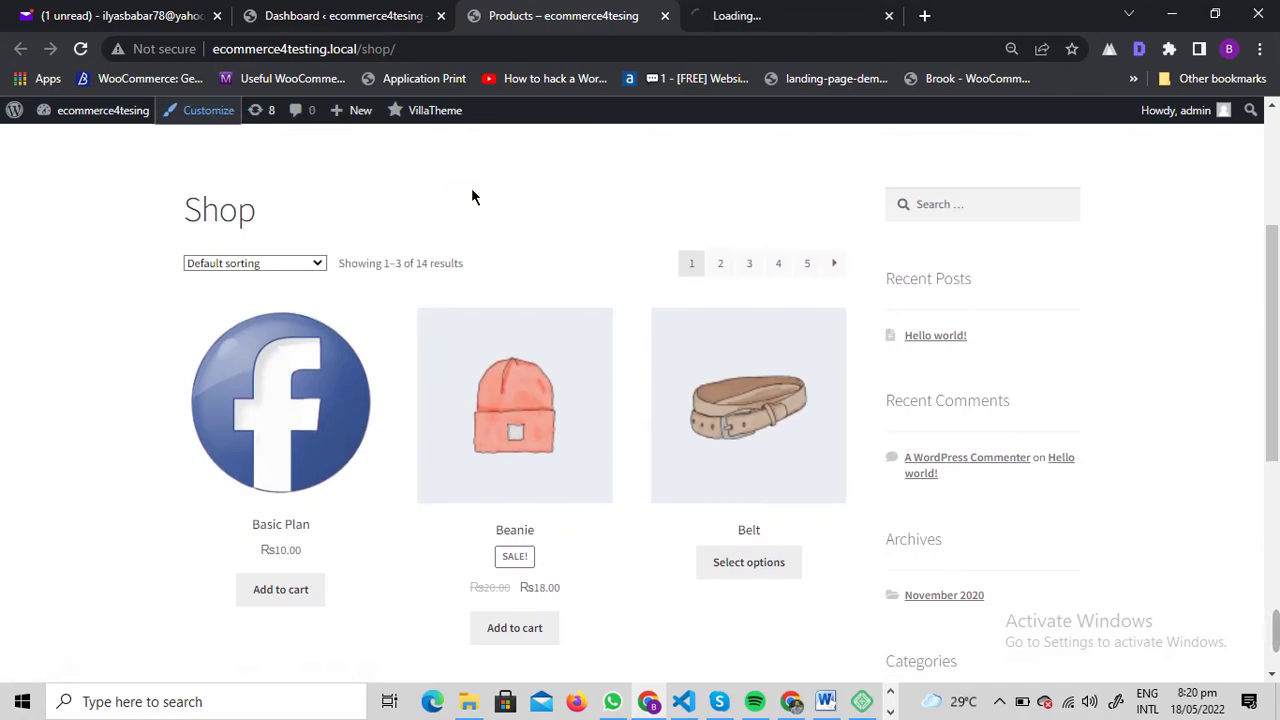
left_click(780, 10)
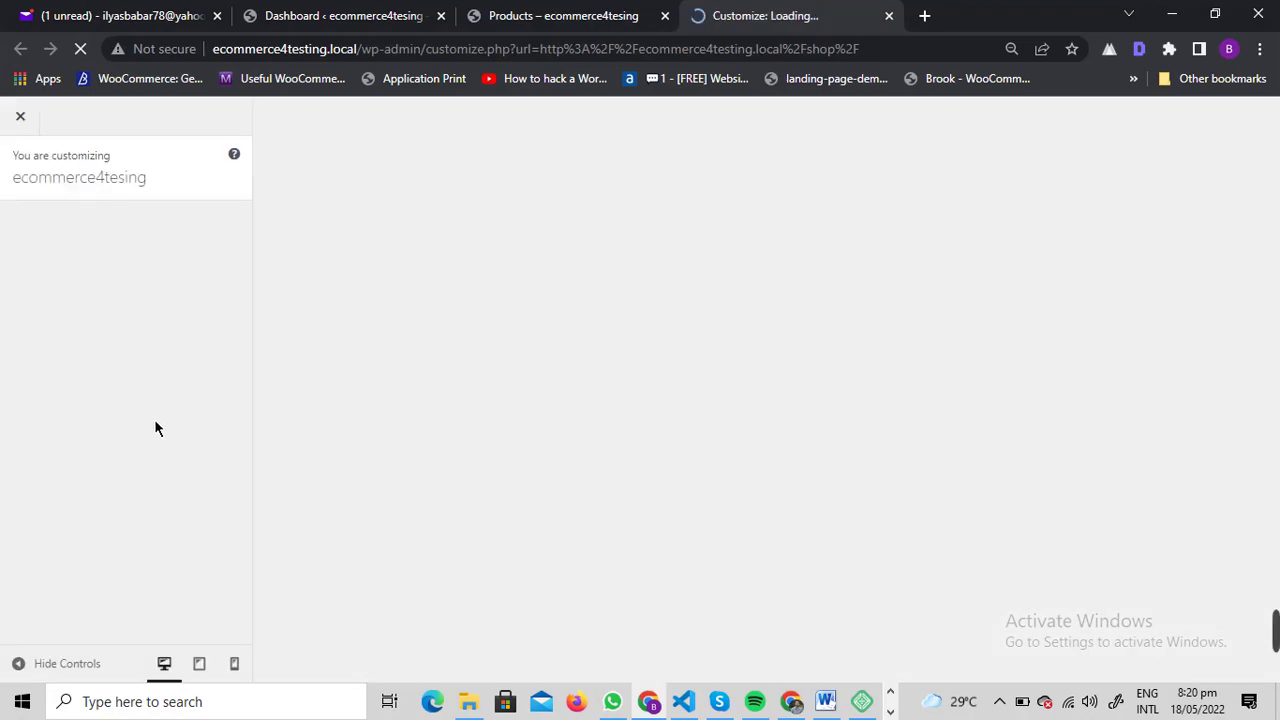
scroll(146, 553, "down", 1)
scroll(146, 553, "down", 2)
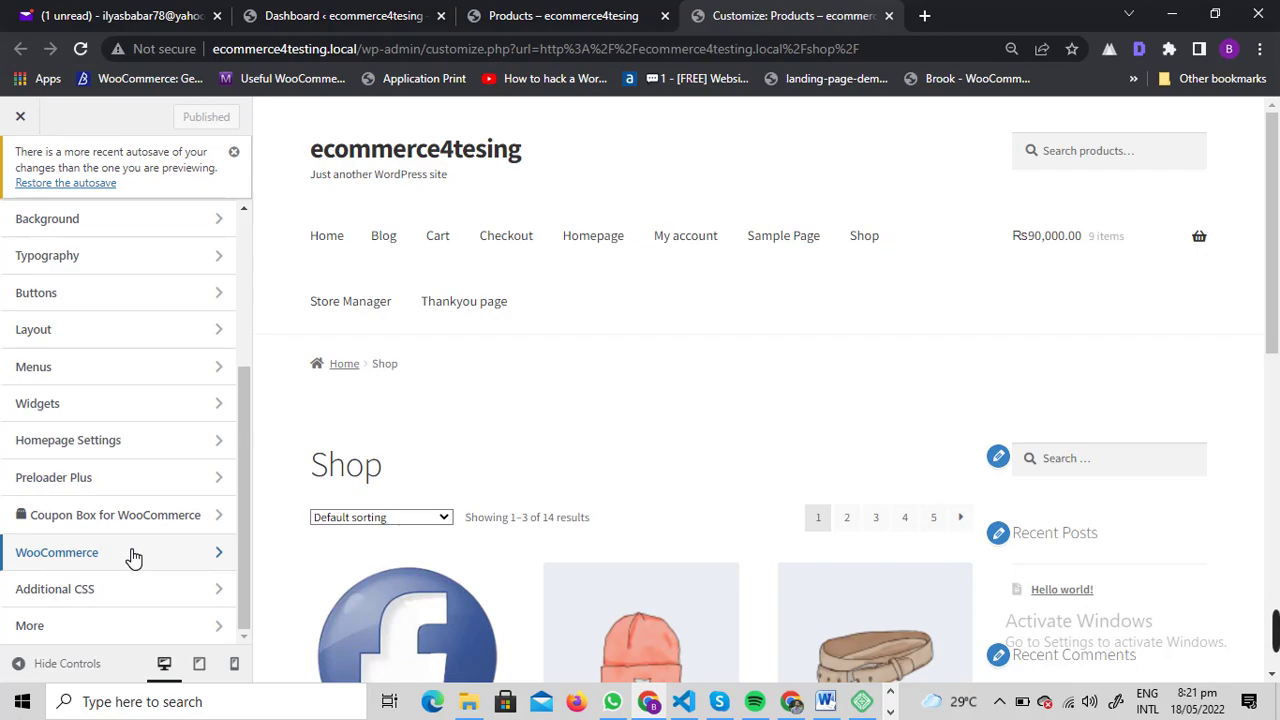
- Go to WooCommerce > Product Catalog in the Customizer sidebar, currently 3 products per row
left_click(130, 555)
left_click(27, 222)
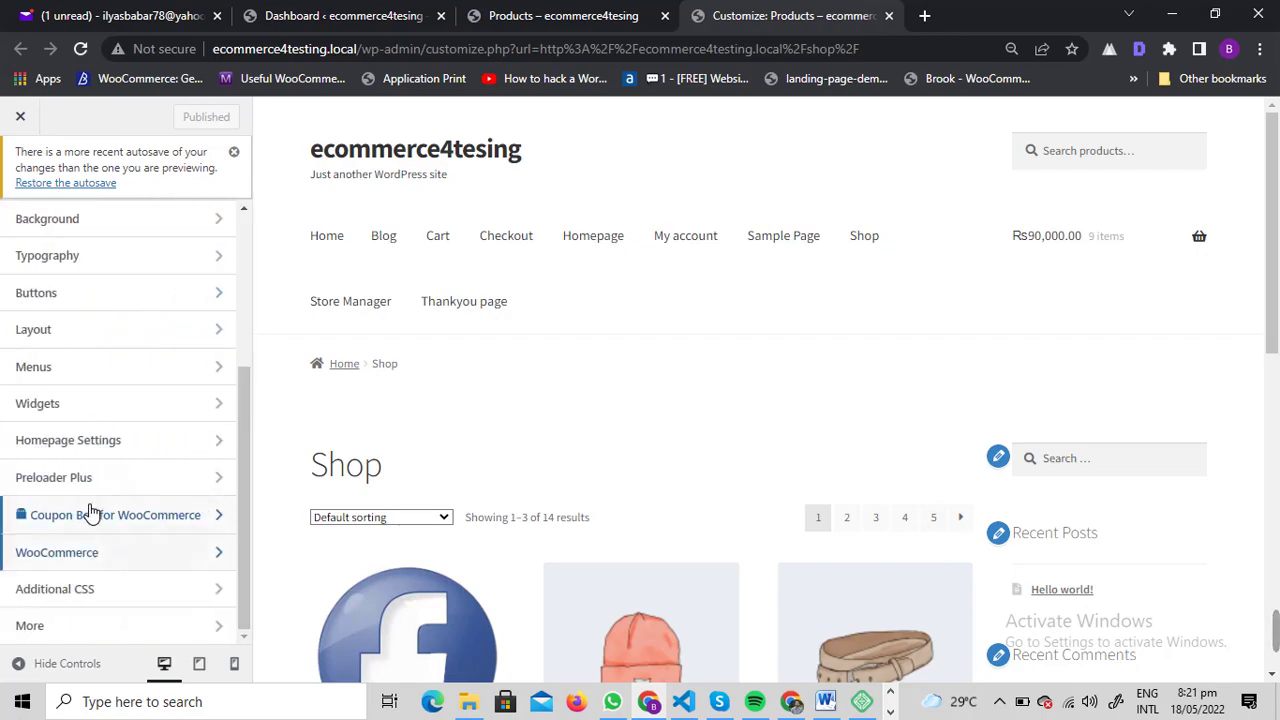
scroll(123, 494, "up", 1)
scroll(80, 562, "down", 1)
left_click(80, 556)
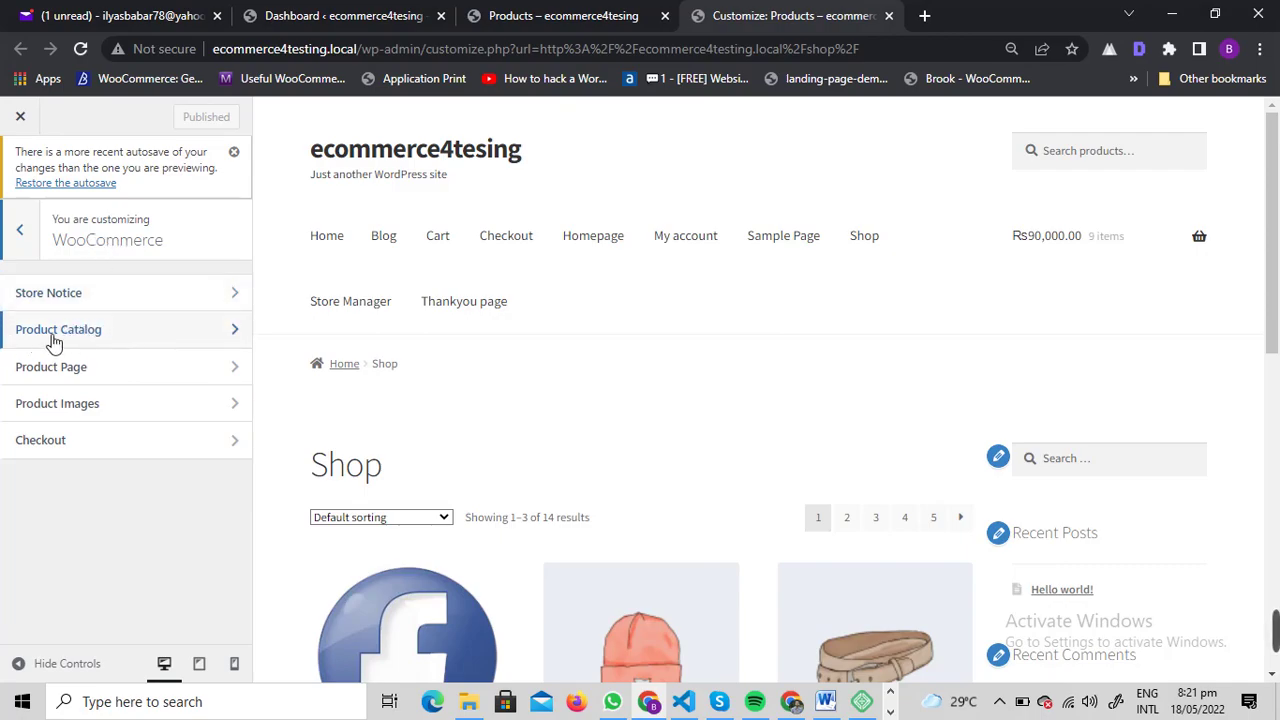
left_click(98, 335)
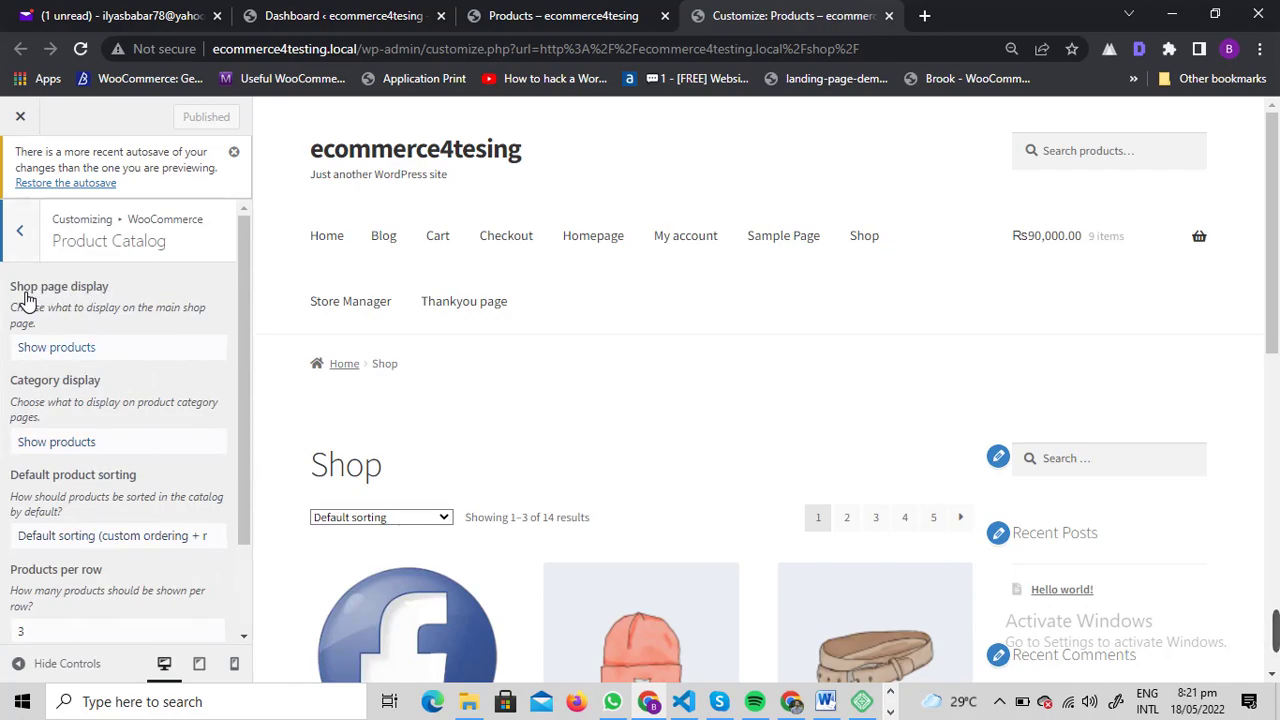
- Keep the Shop page displaying products and change Products per row from 3 to 4
left_click(97, 348)
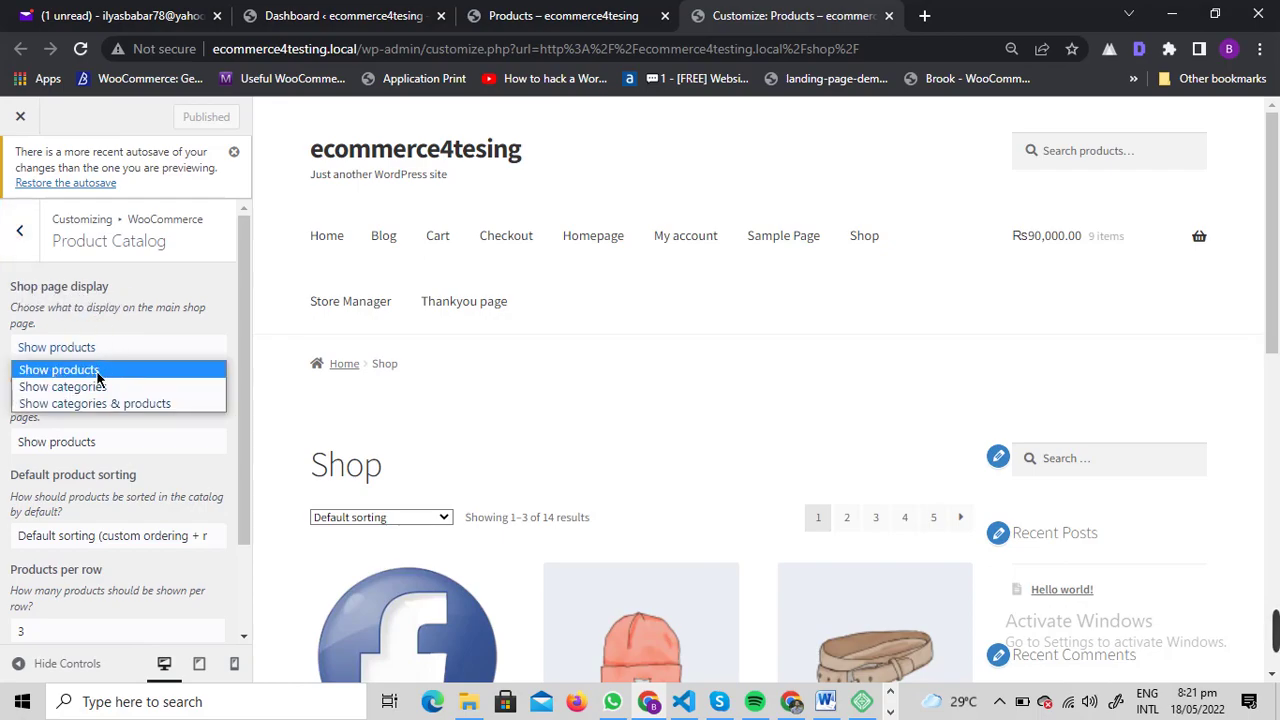
left_click(139, 430)
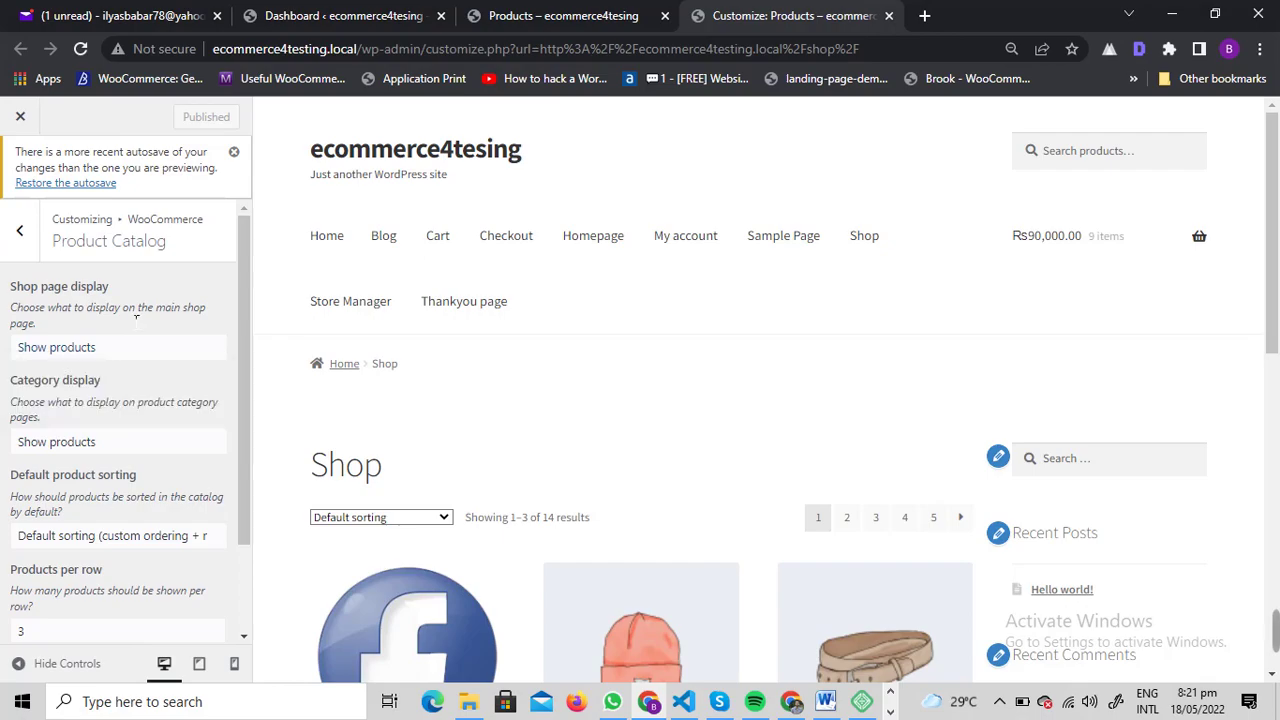
scroll(134, 310, "down", 2)
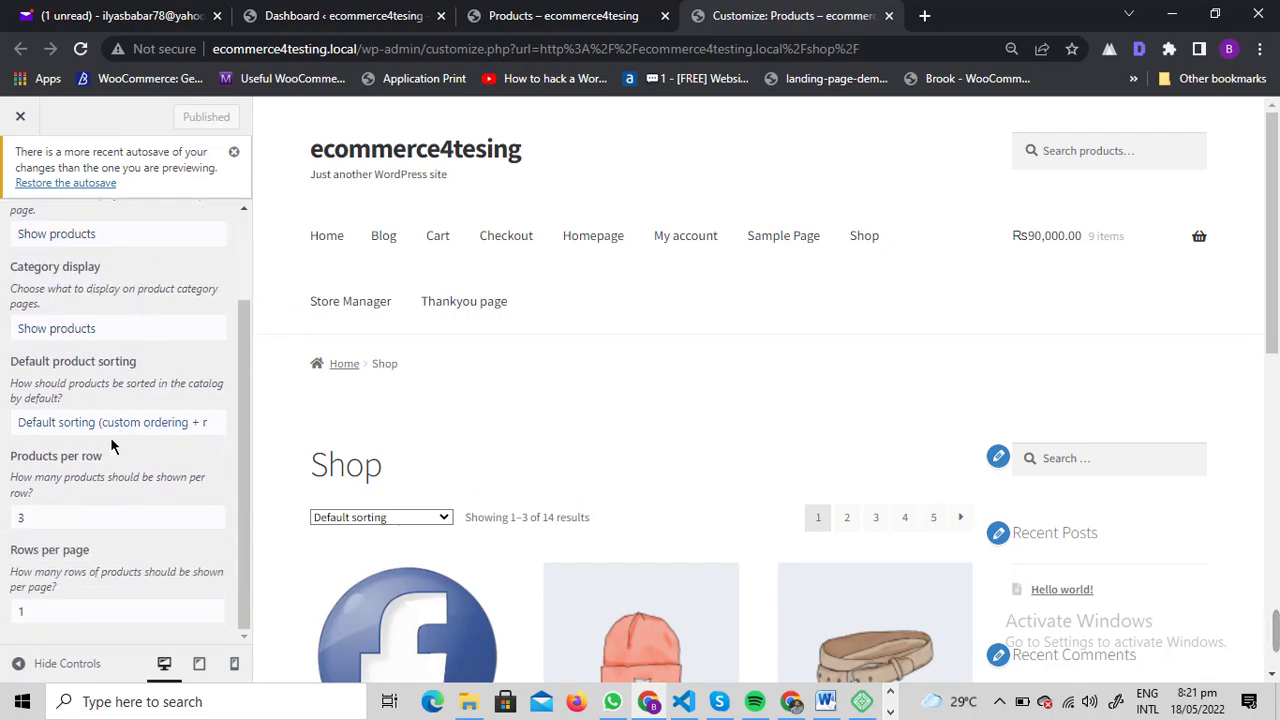
left_click_drag(58, 525, 8, 514)
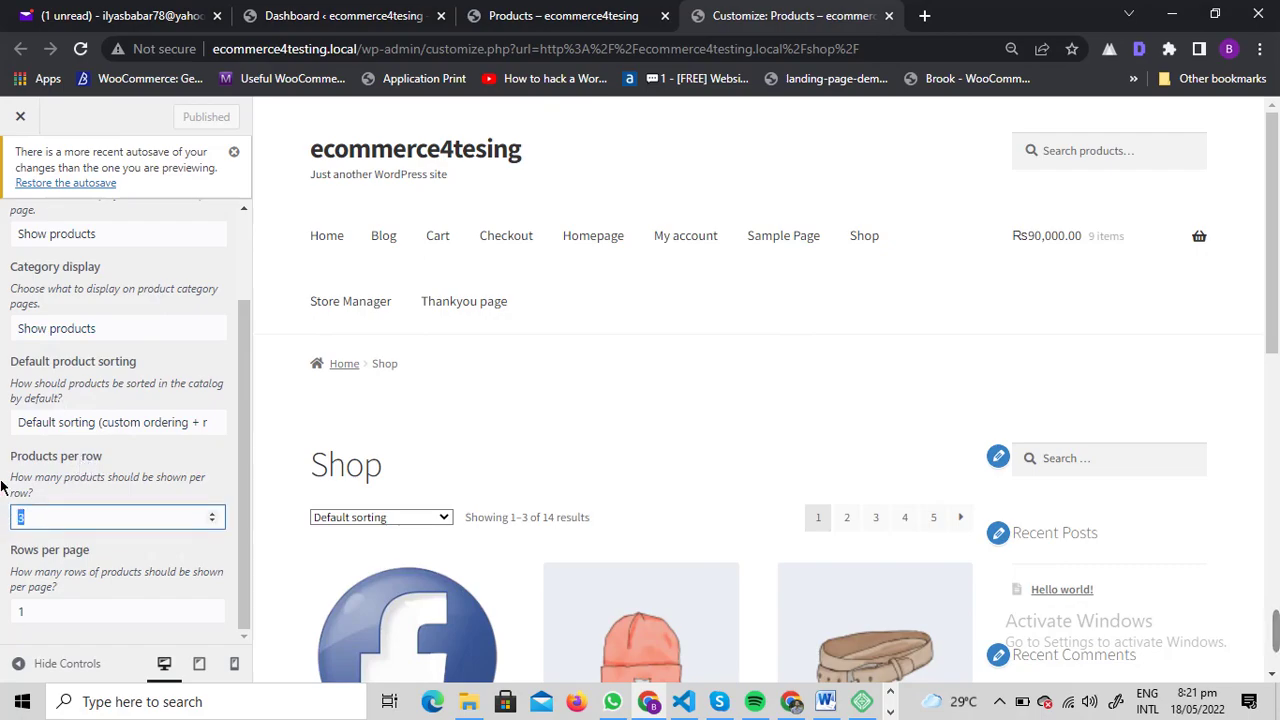
type("4")
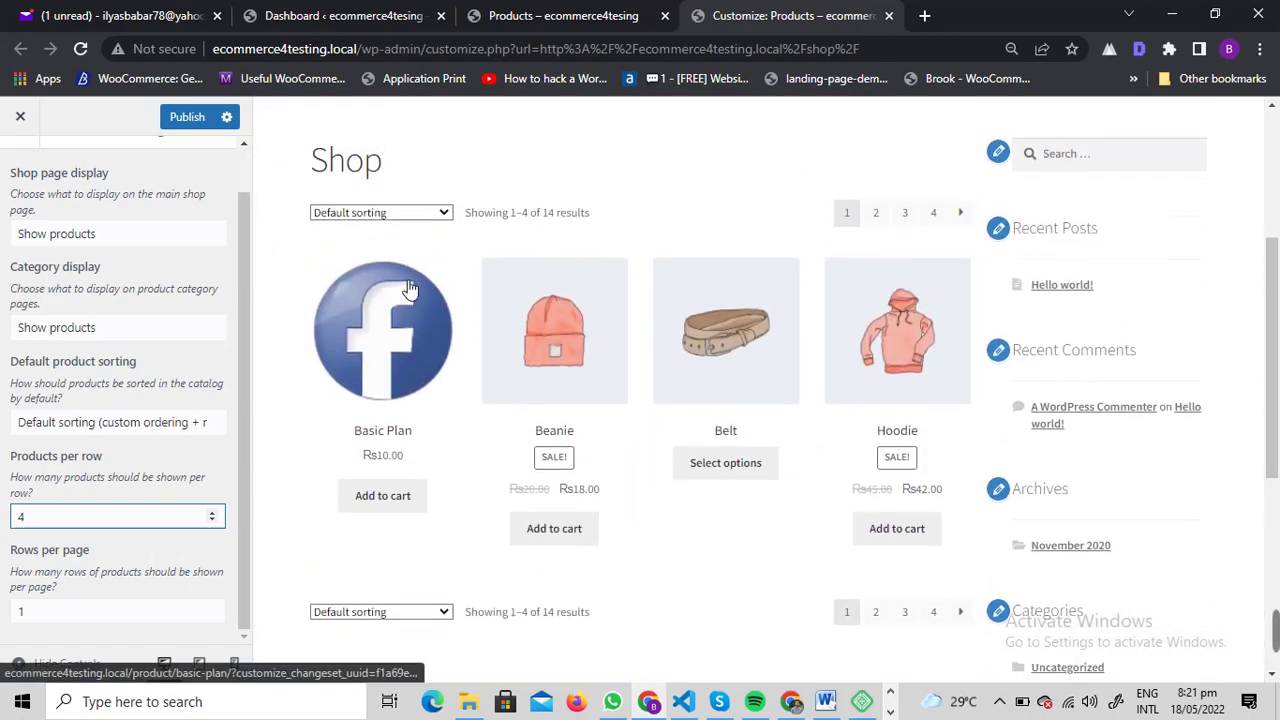
scroll(557, 300, "down", 2)
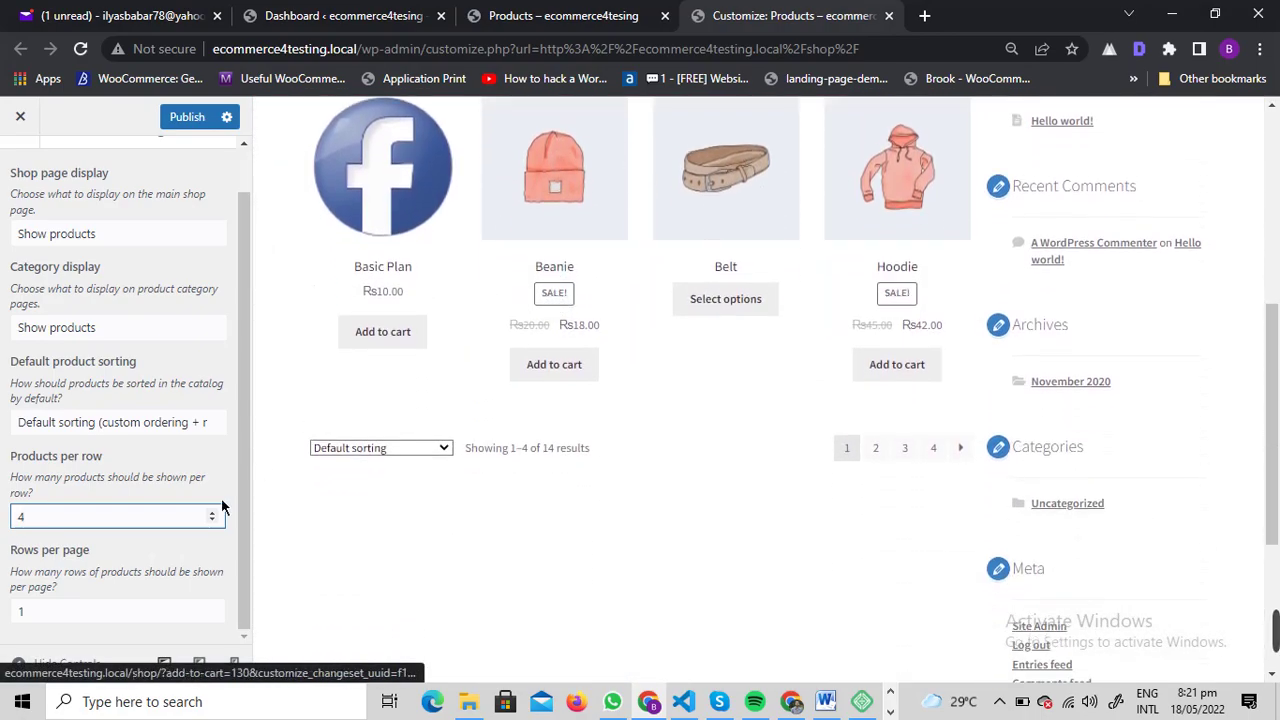
key("Tab")
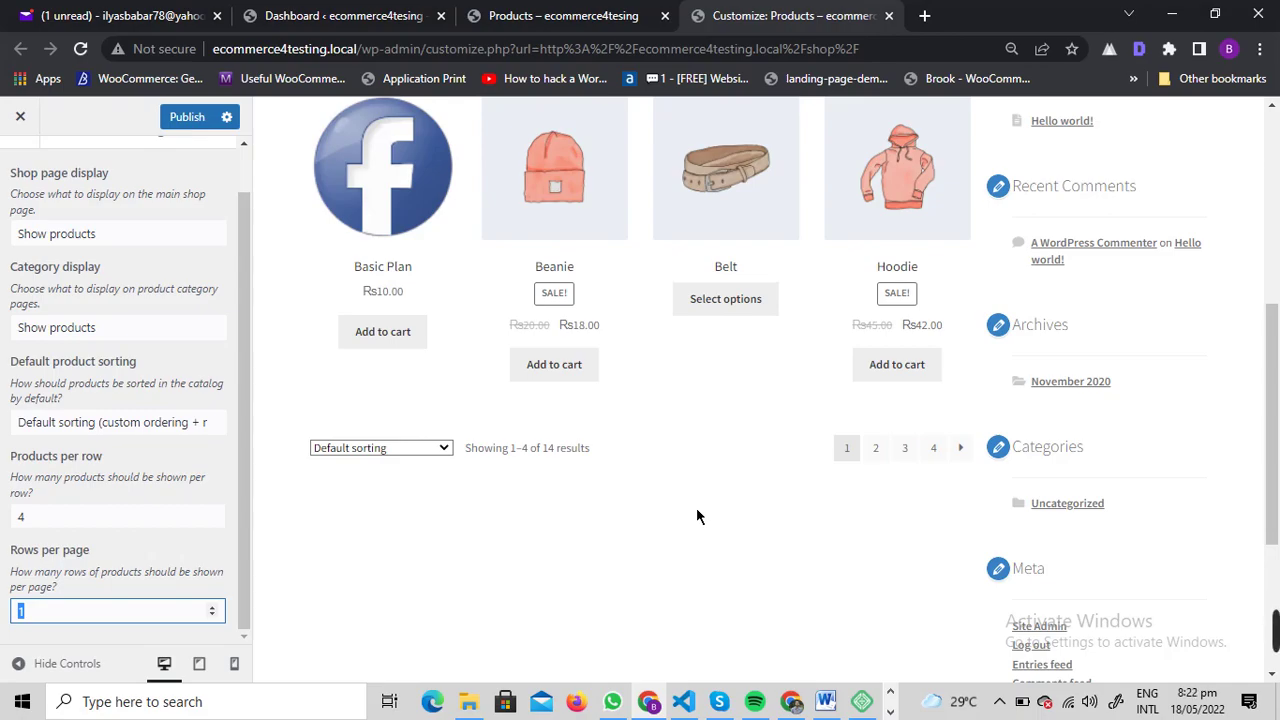
- Set Rows per page to 3, check the 1–12 of 14 preview grid, then view the live shop
type("3")
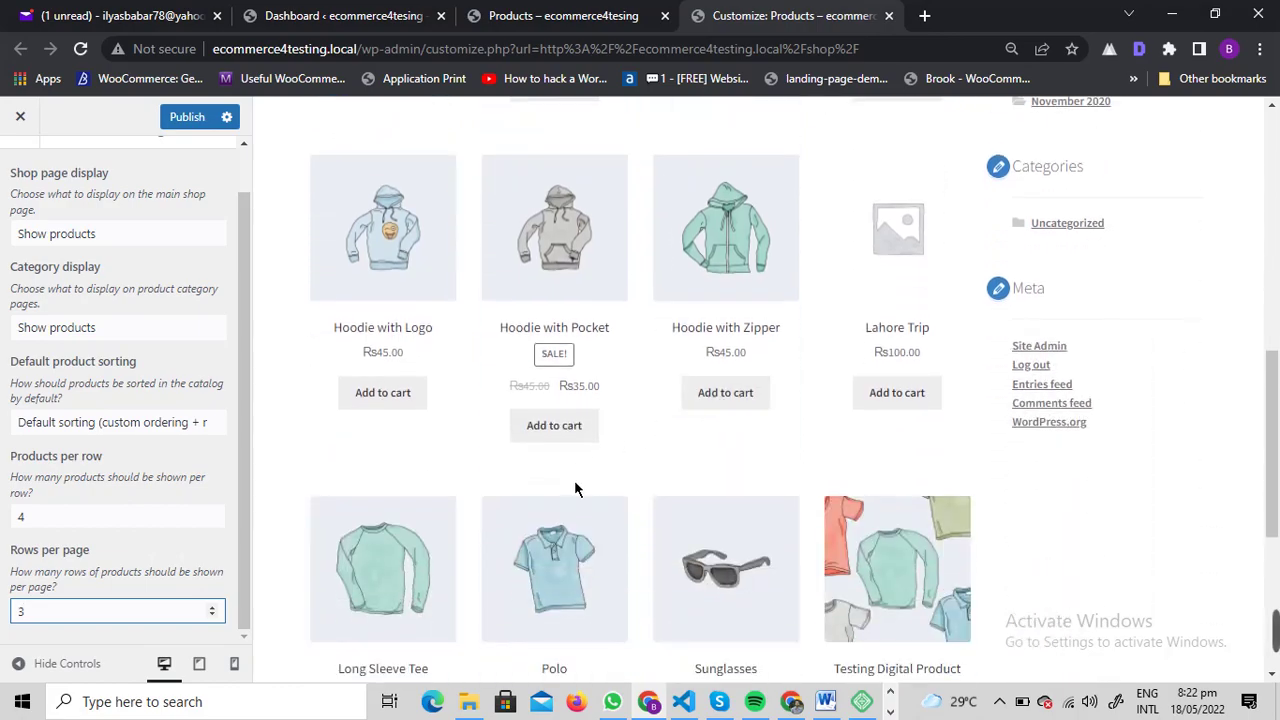
scroll(577, 486, "up", 4)
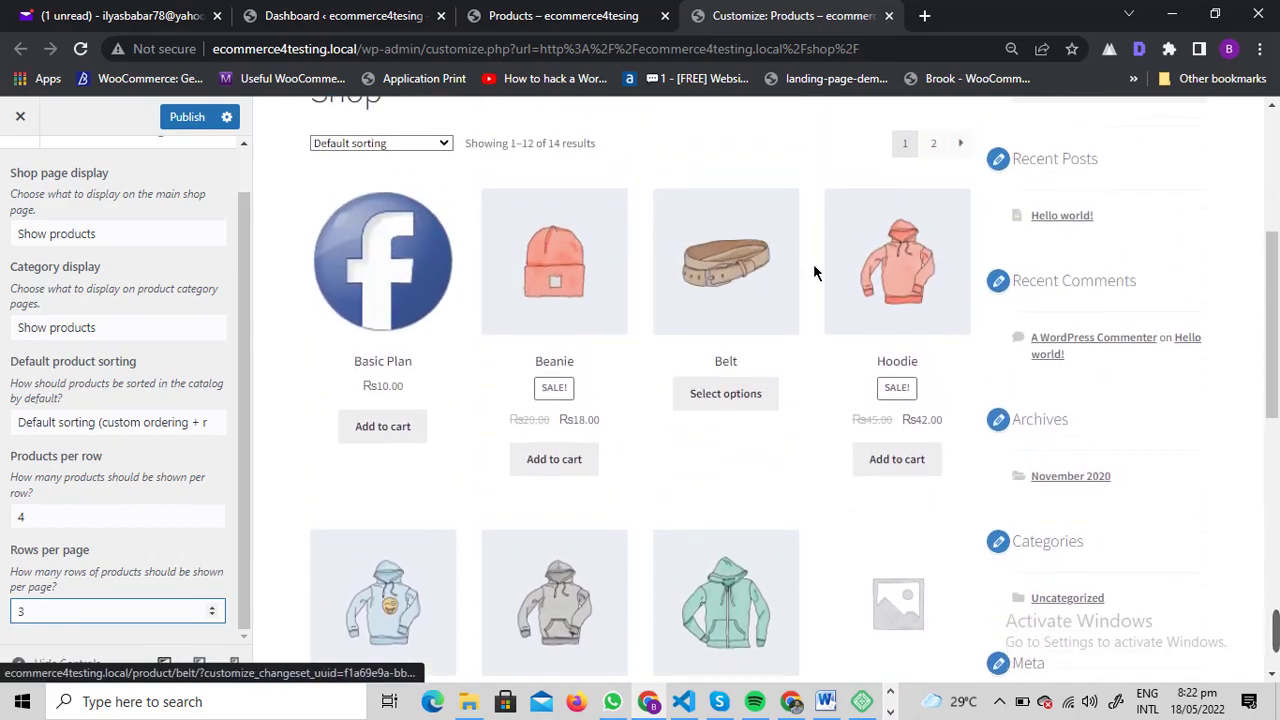
scroll(817, 271, "down", 5)
scroll(513, 318, "down", 2)
scroll(513, 318, "up", 4)
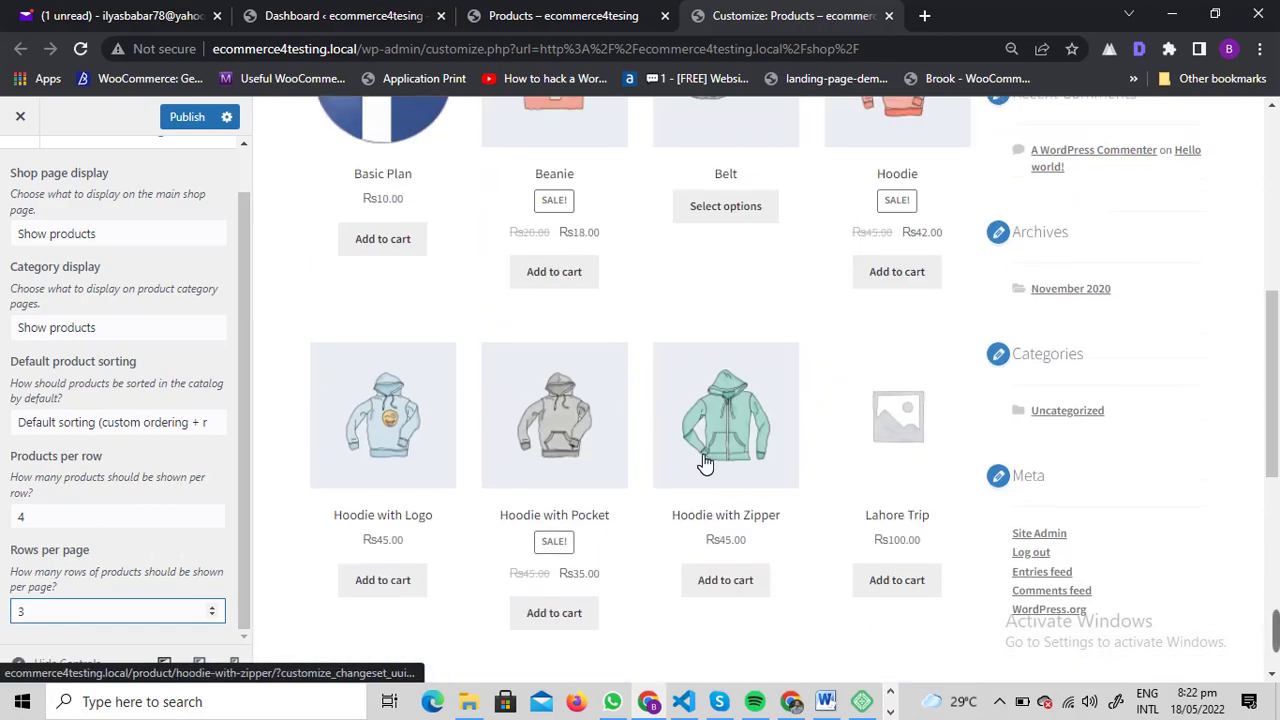
scroll(700, 348, "up", 4)
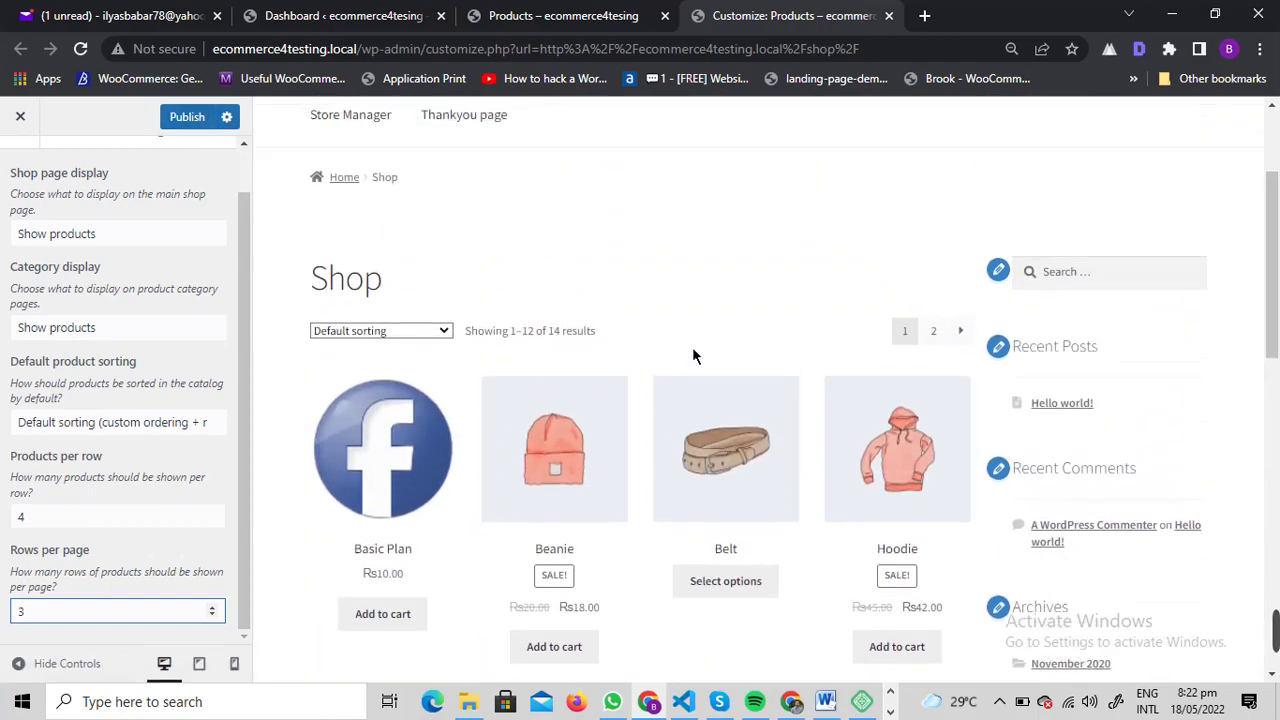
left_click(588, 12)
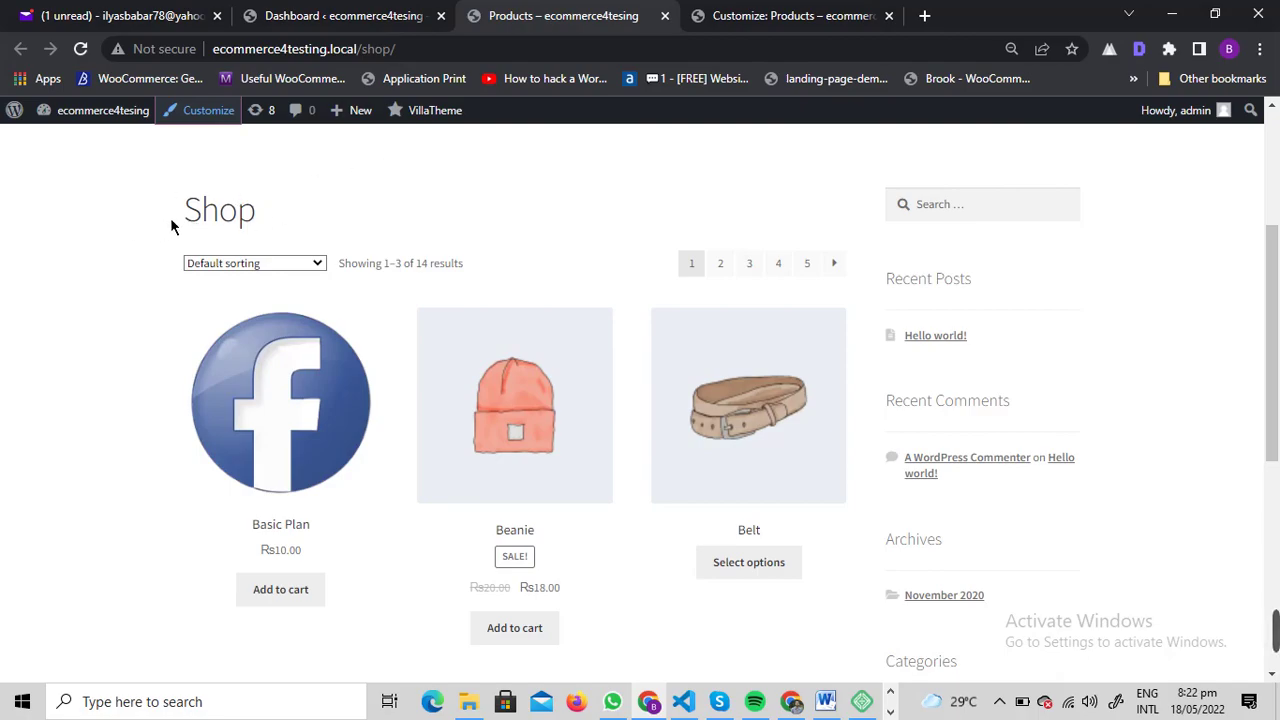
- Paste the loop_shop_per_page snippet from Untitled-1 into functions.php at line 134 and save
key("alt+Tab")
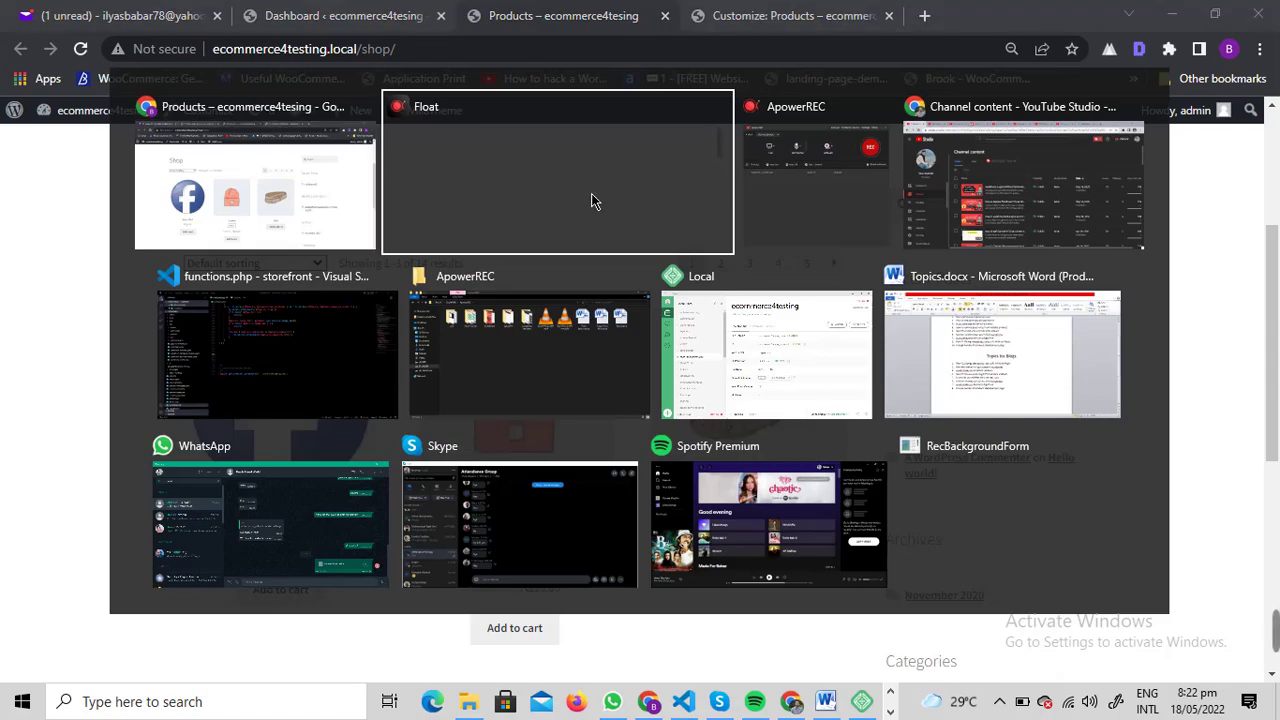
left_click(286, 366)
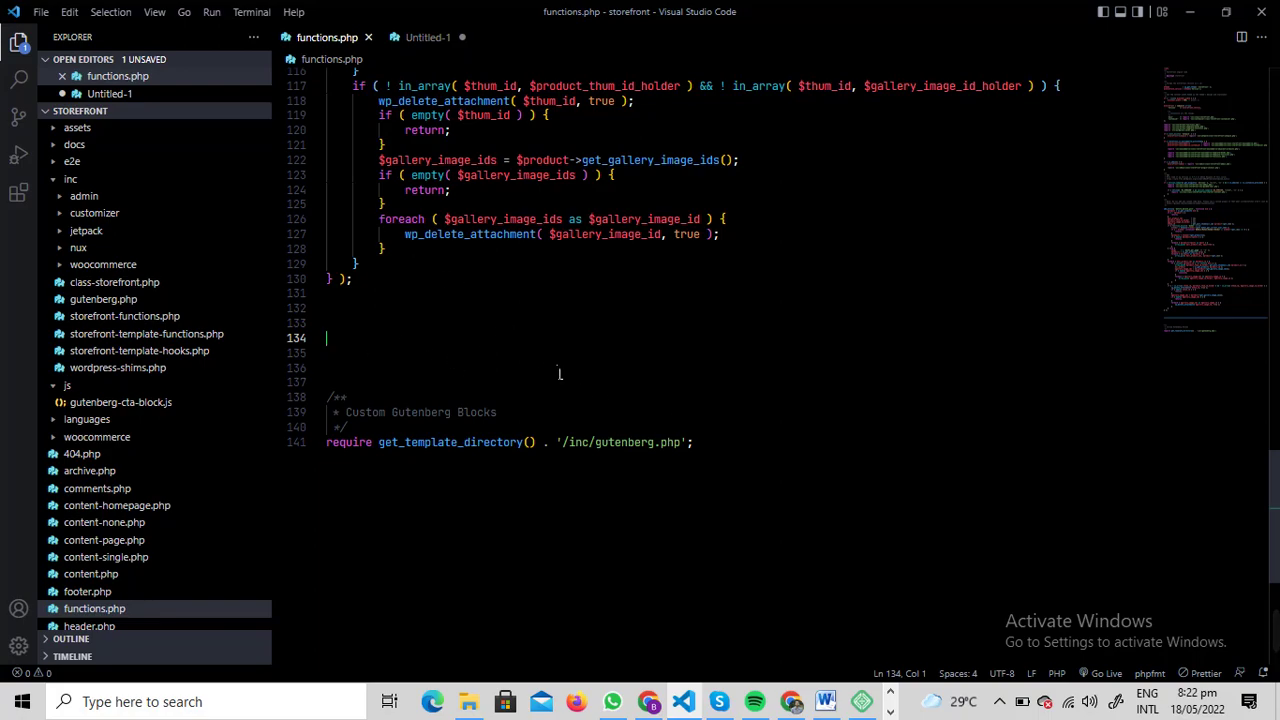
left_click(420, 40)
key("ctrl+a")
key("ctrl+c")
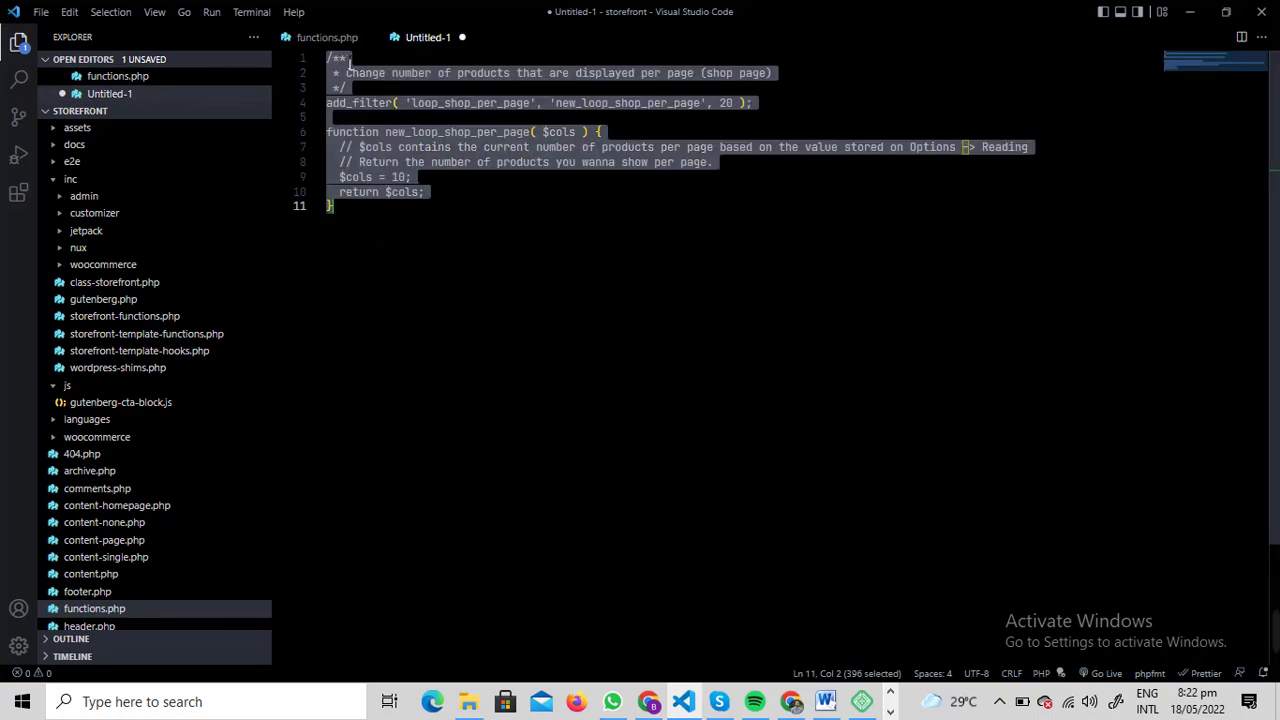
left_click(322, 37)
key("ctrl+v")
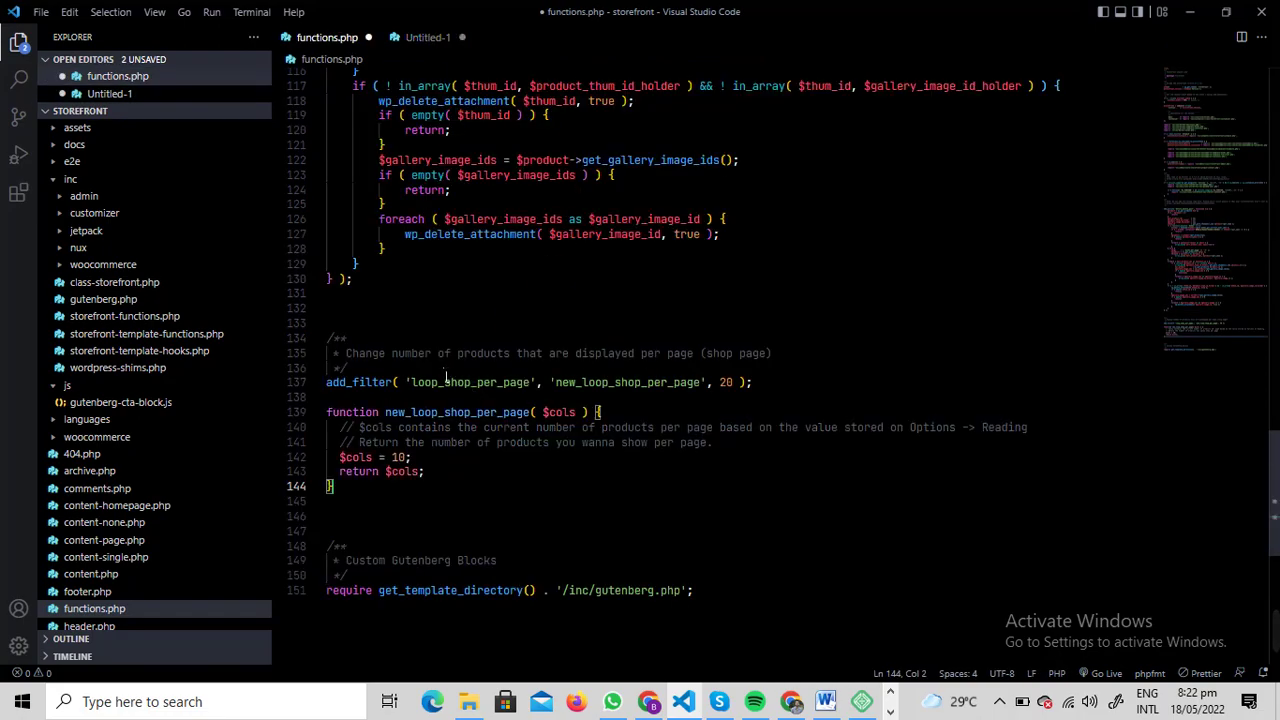
key("ctrl+s")
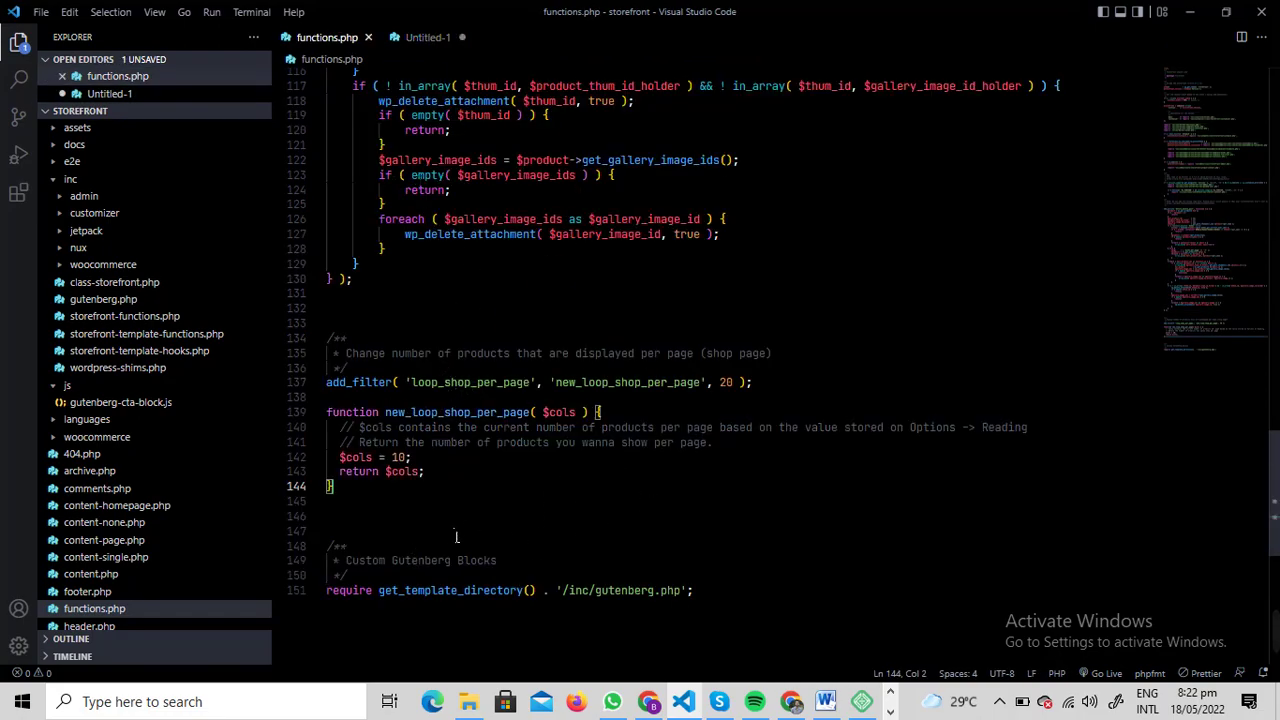
left_click(421, 505)
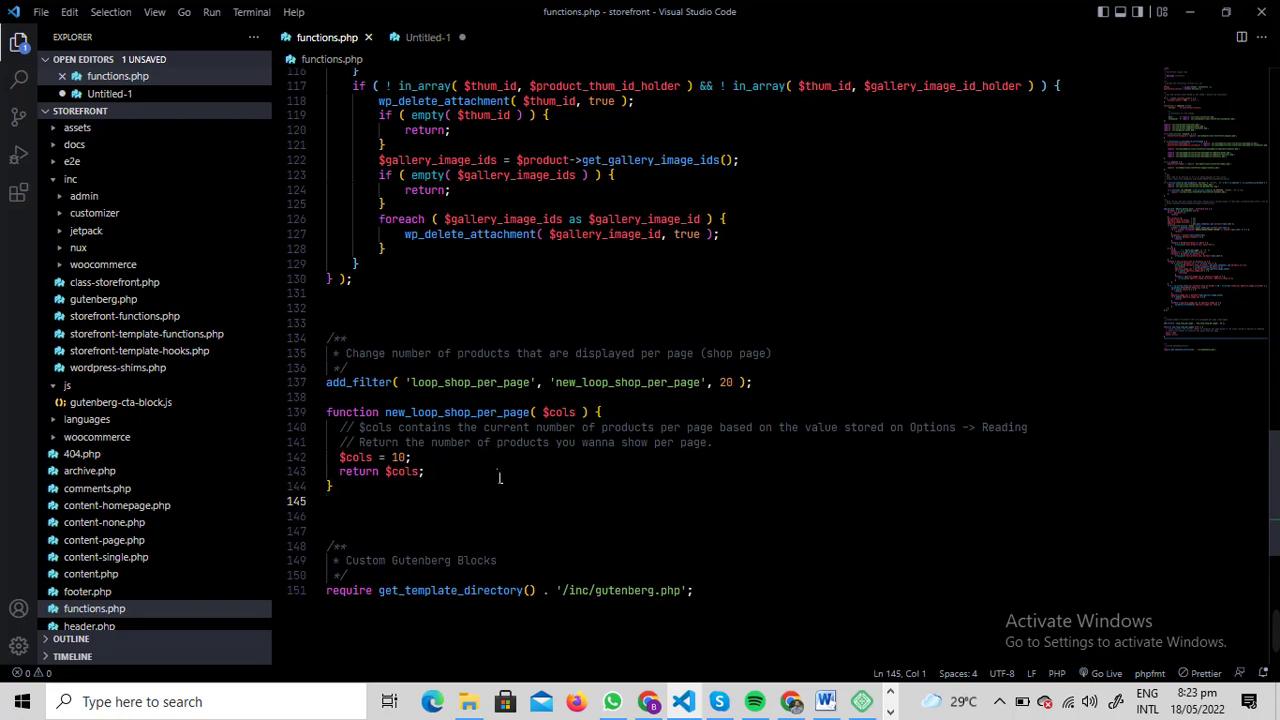